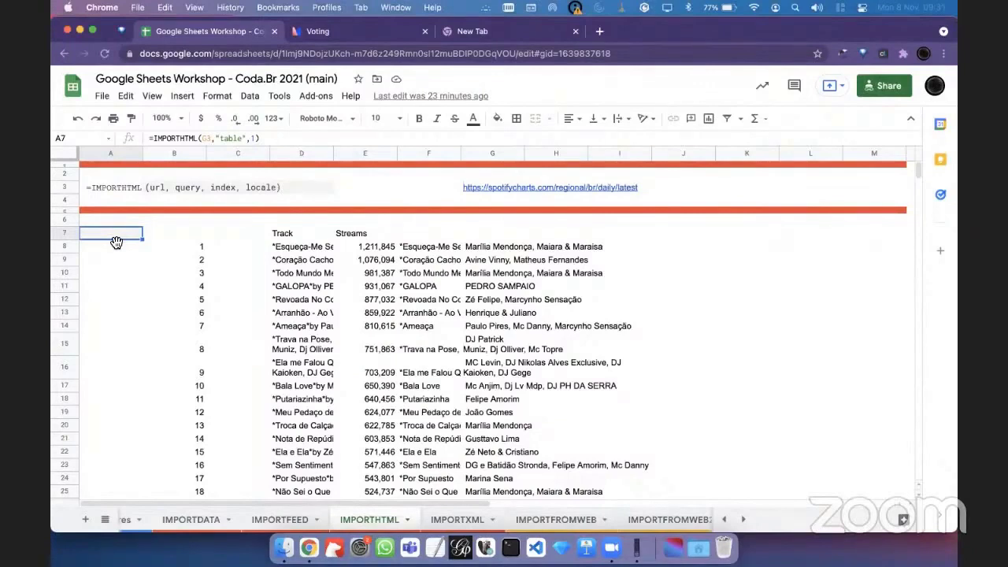
- Delete the IMPORTHTML formula in cell A7, removing the imported Spotify chart table
key(Delete)
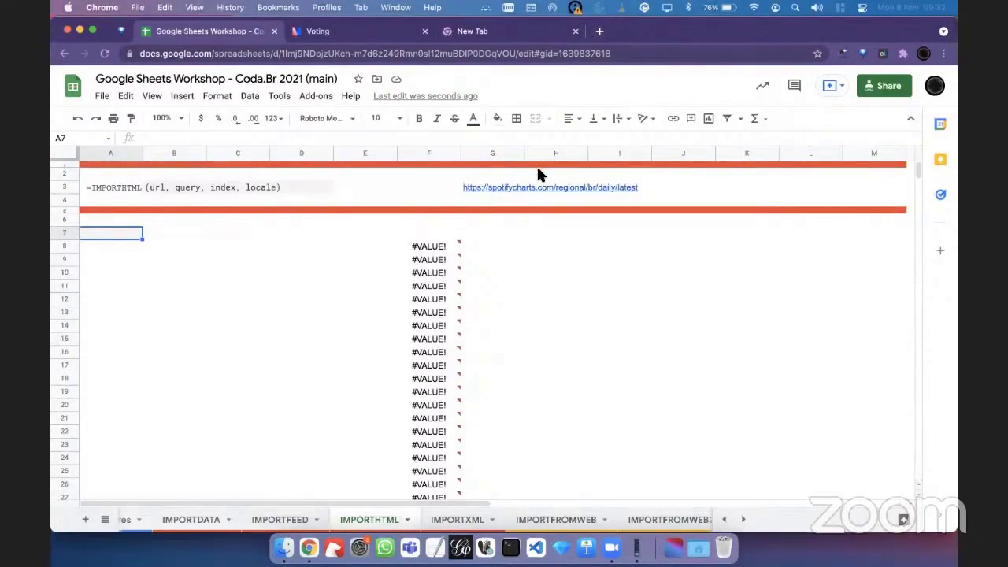
- In a new tab, search Google for 'spotify chart' and open the Spotify Charts Top 200 site
click(599, 33)
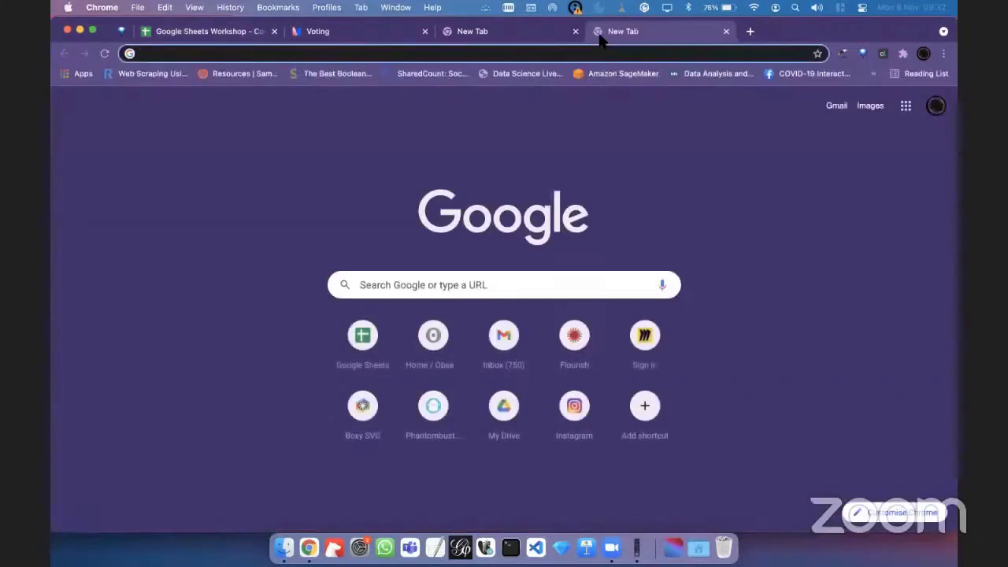
text(spot)
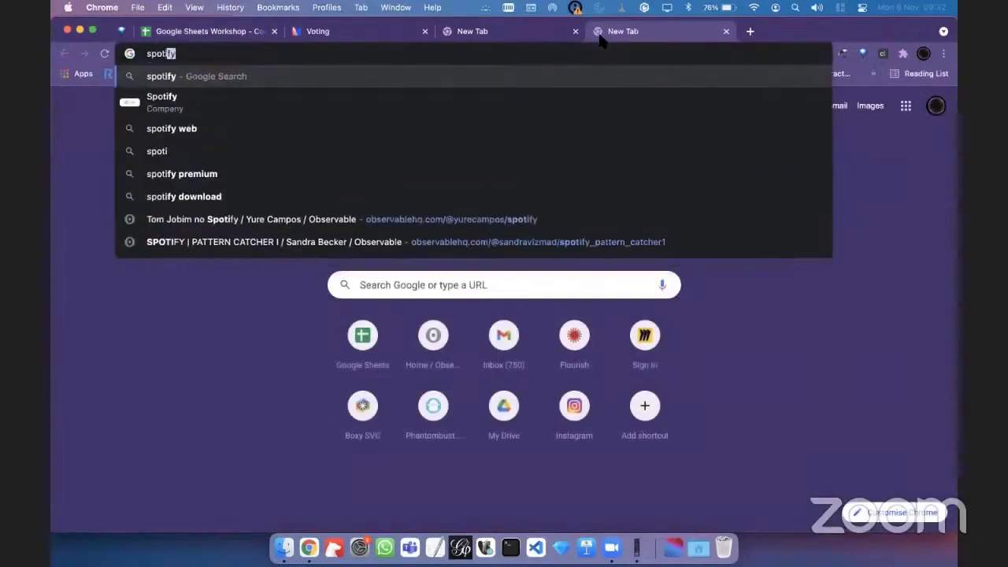
key(super+a)
key(BackSpace)
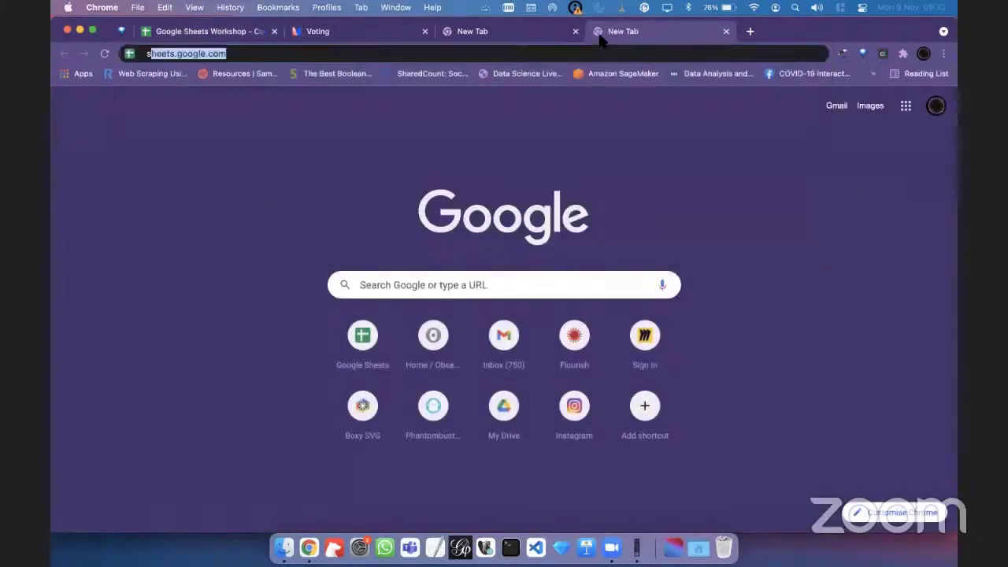
text(spotify chart)
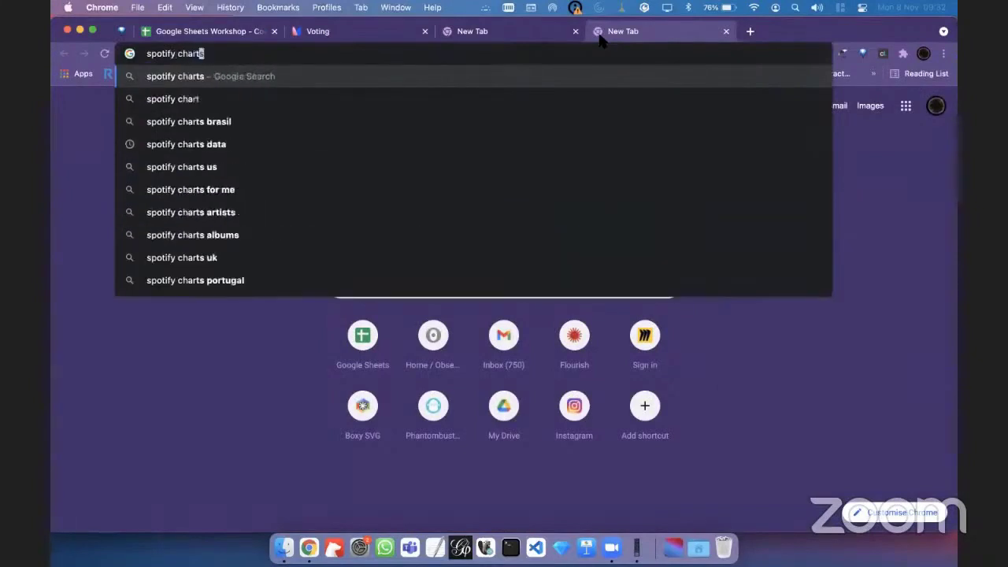
key(Return)
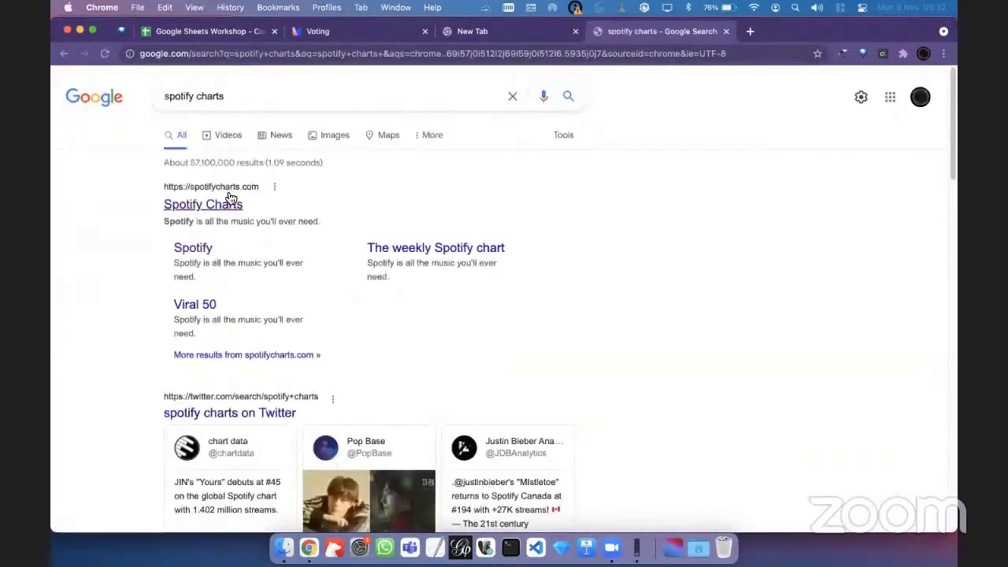
click(227, 204)
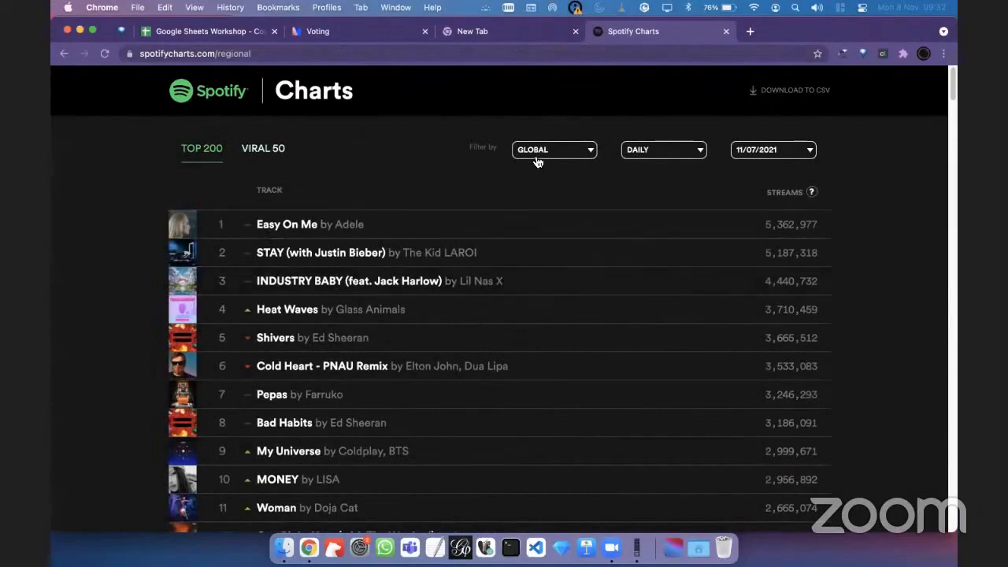
- Switch the Spotify chart country to Brazil
click(565, 156)
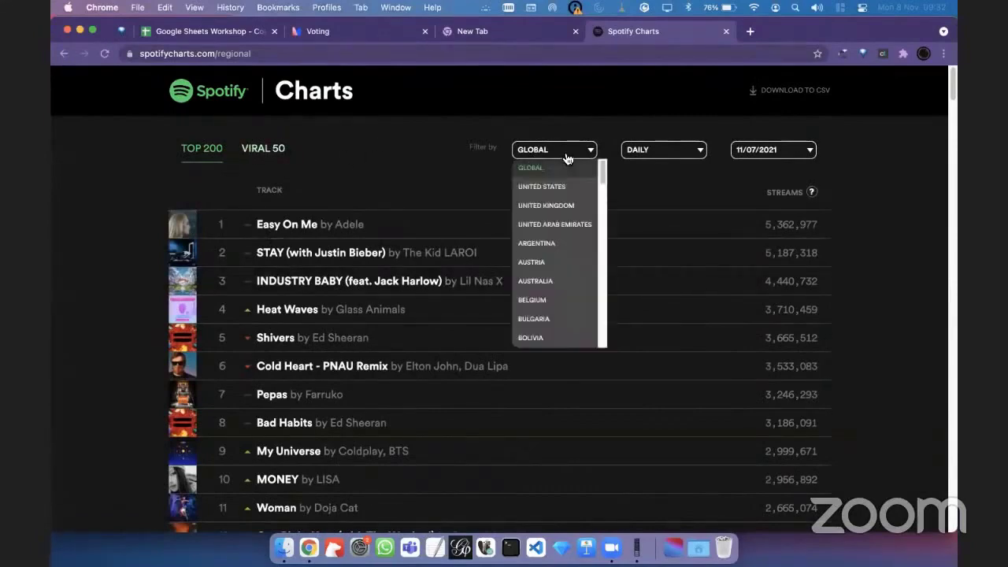
scroll(552, 276, down, 2)
scroll(552, 283, down, 1)
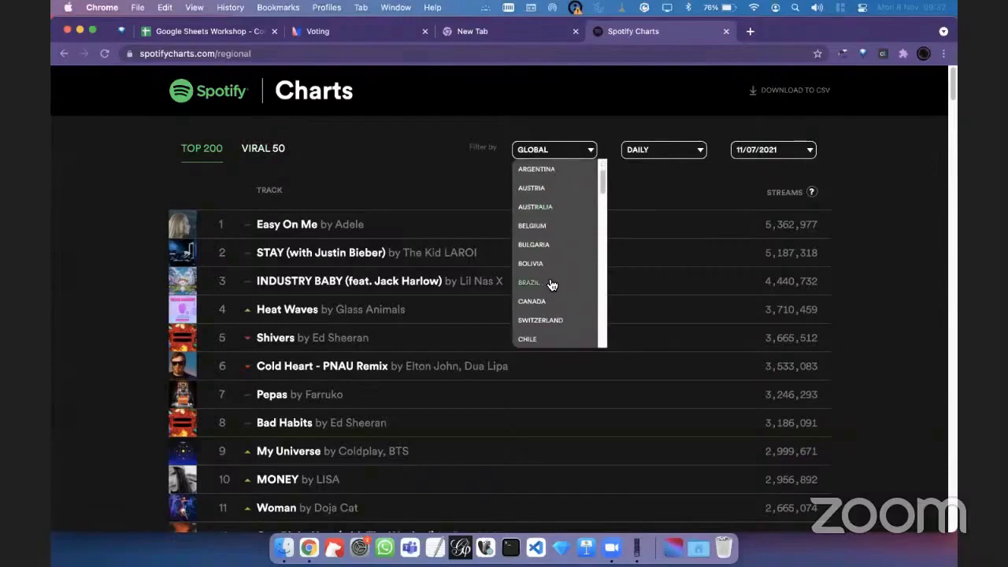
click(552, 284)
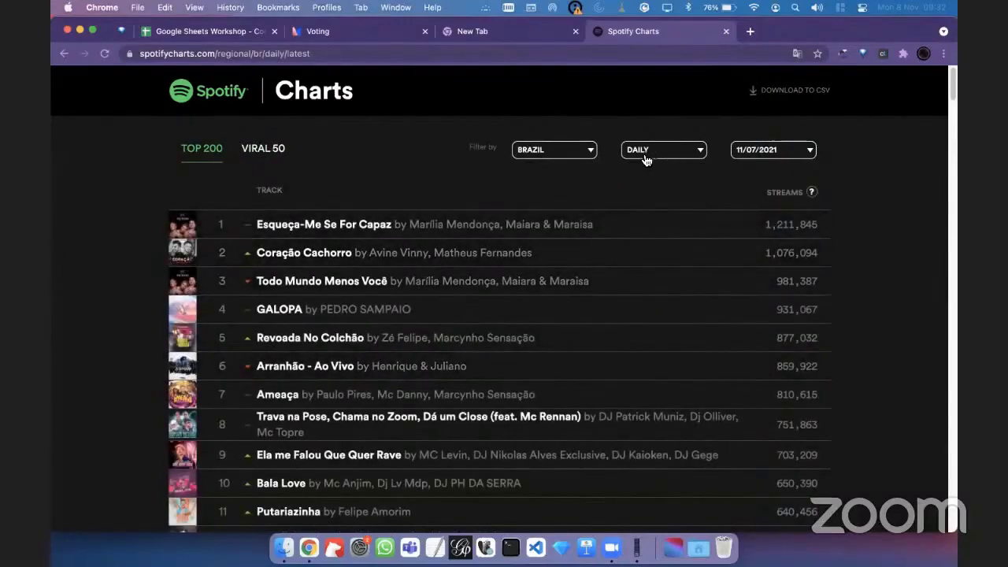
- Download the Brazil daily Top 200 chart as a CSV file and return to the Spotify Charts window
click(784, 91)
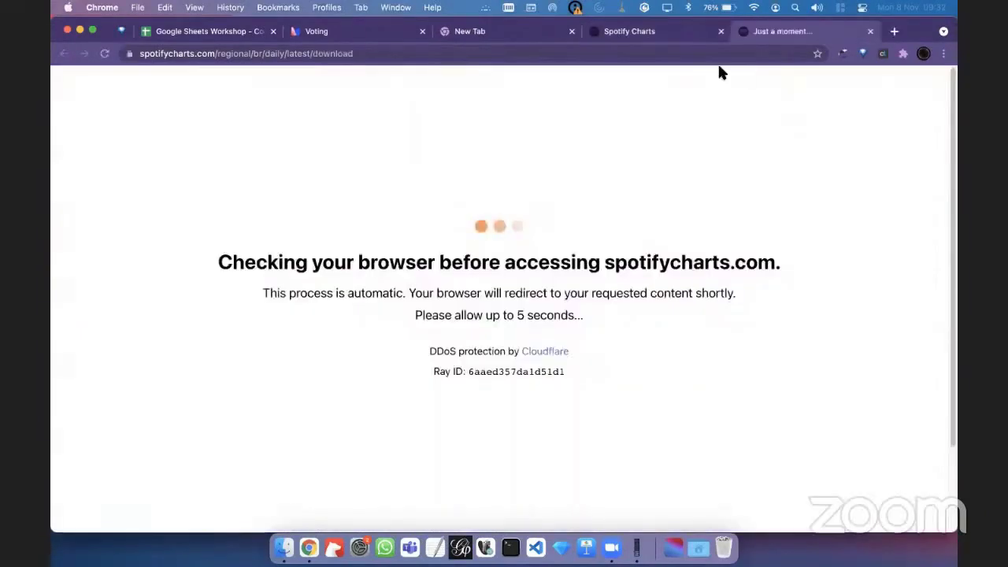
click(655, 32)
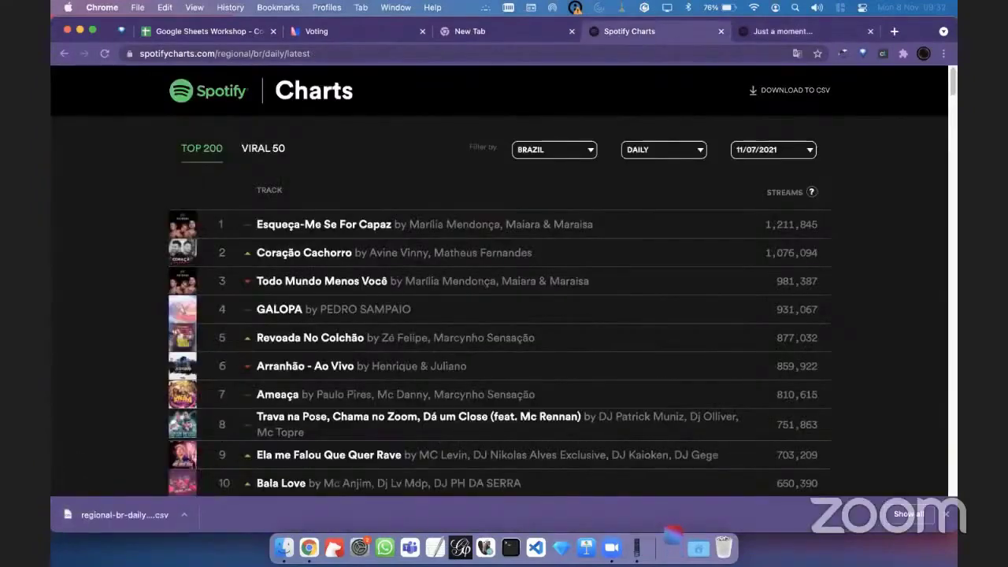
key(ctrl+Up)
click(386, 502)
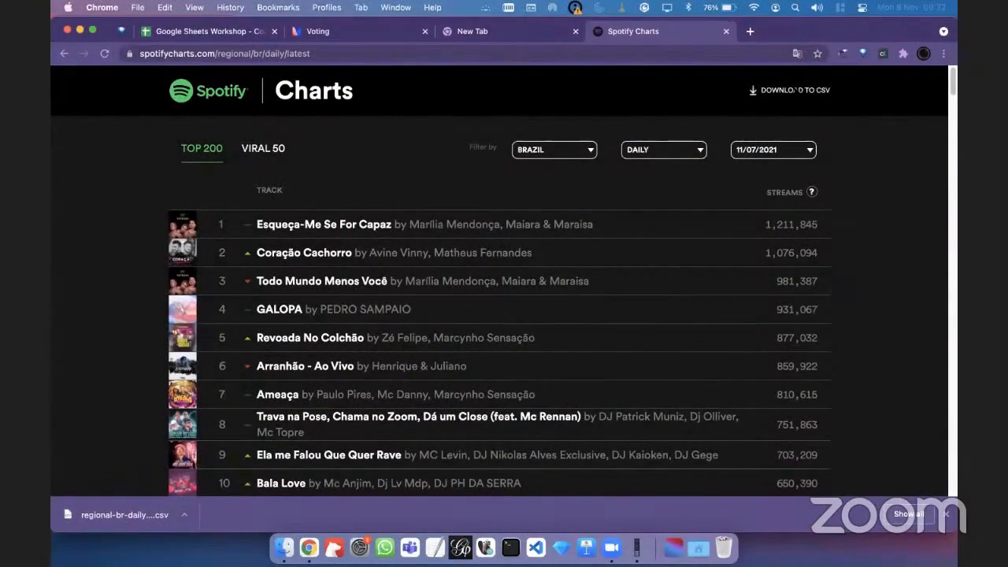
- Bring up the context menu on the Download to CSV link, then dismiss it
right_click(795, 89)
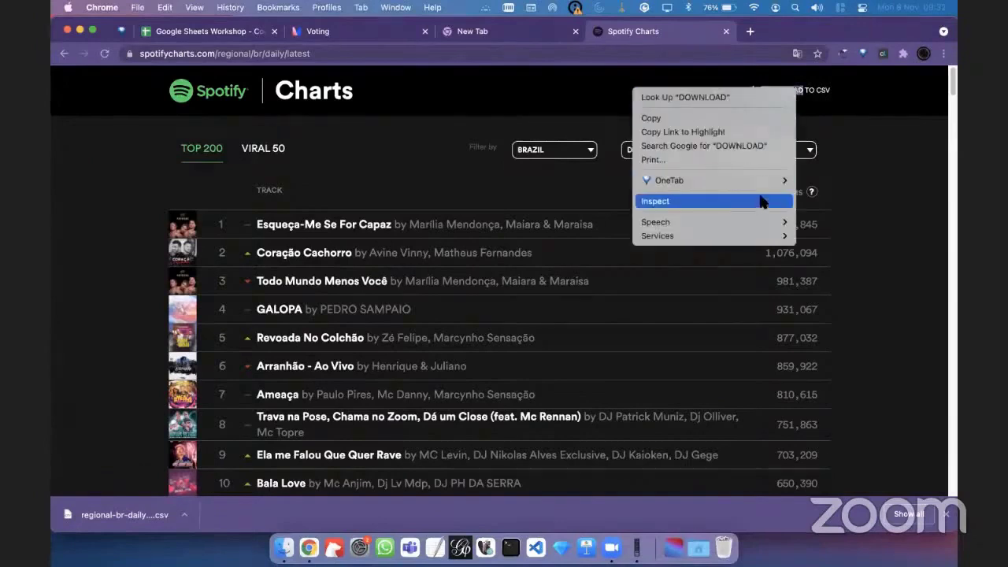
click(885, 195)
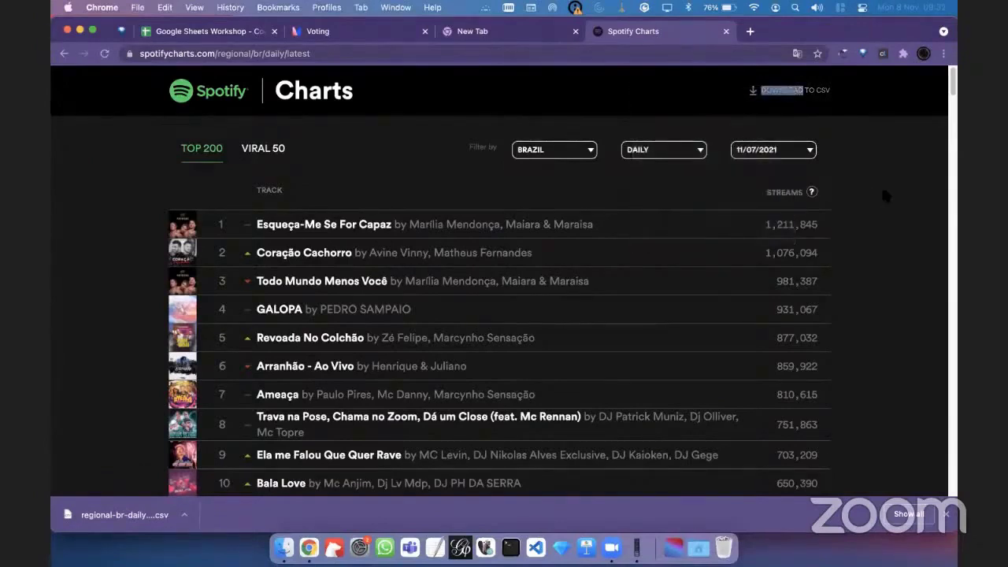
click(883, 193)
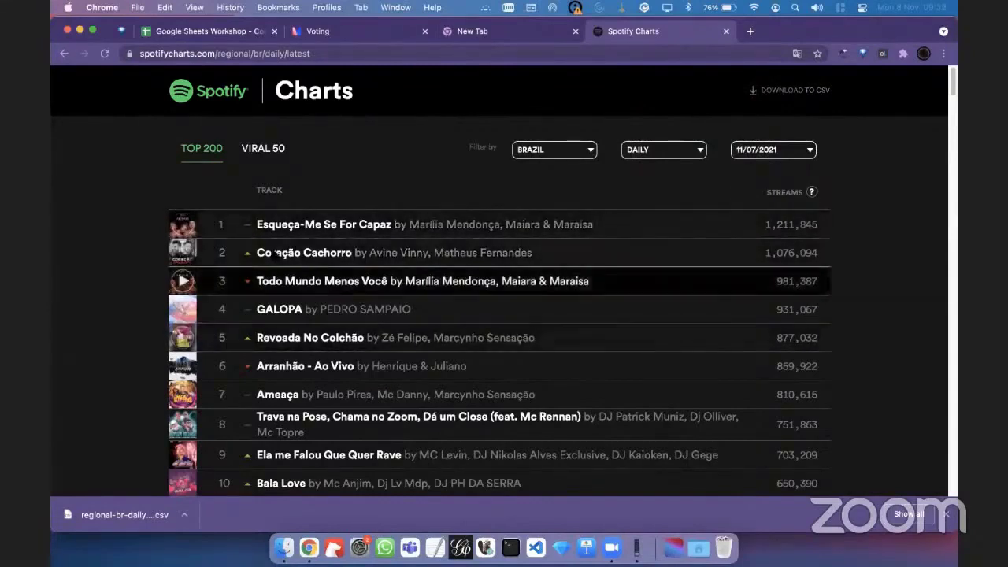
- Select some chart table rows, then select the page URL spotifycharts.com/regional/br/daily/latest
drag(133, 197, 501, 399)
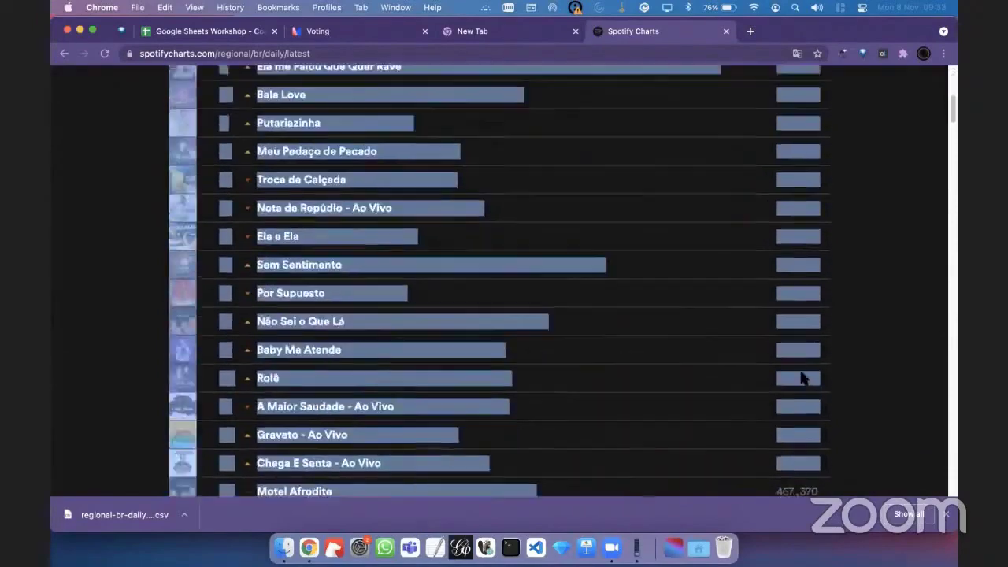
drag(501, 399, 803, 378)
click(880, 242)
scroll(849, 214, up, 10)
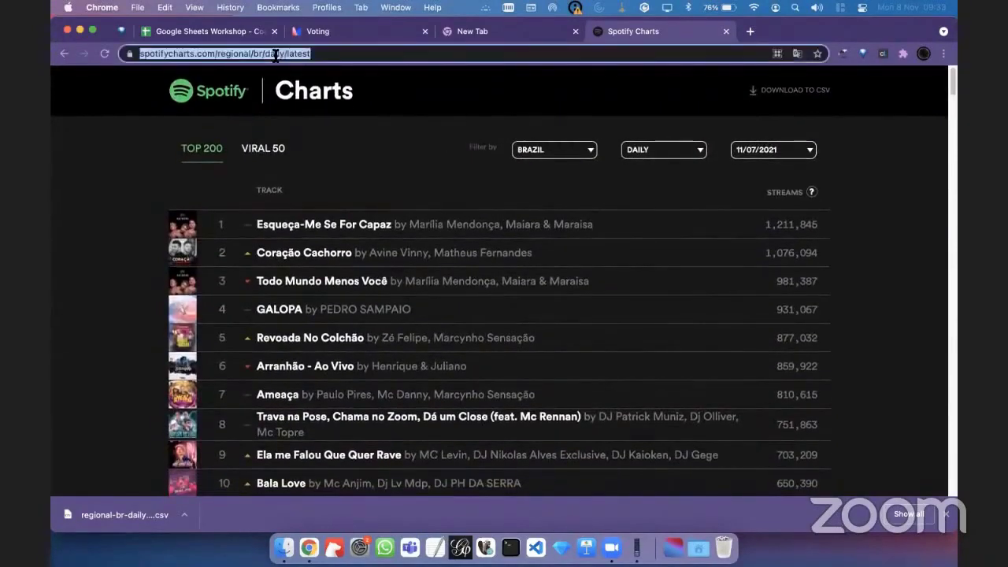
click(275, 54)
- Back in Sheets, inspect the =IMPORTHTML example in A3 and its argument list in B3
click(246, 37)
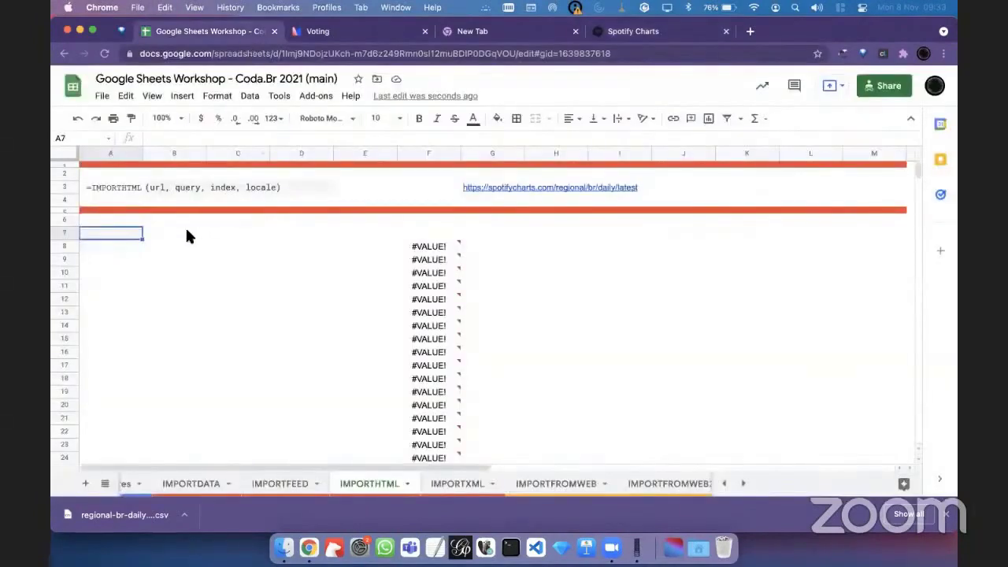
click(110, 189)
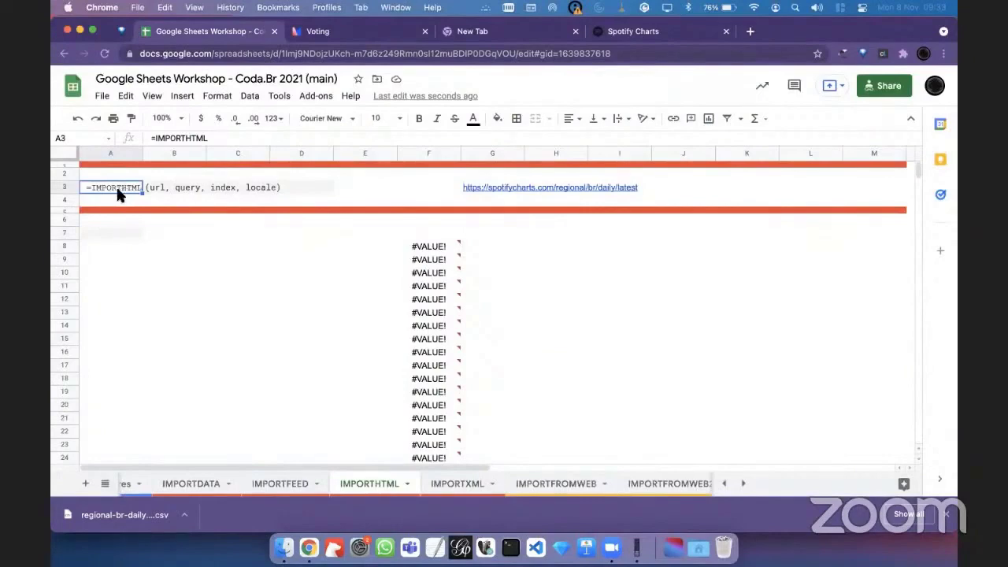
click(156, 192)
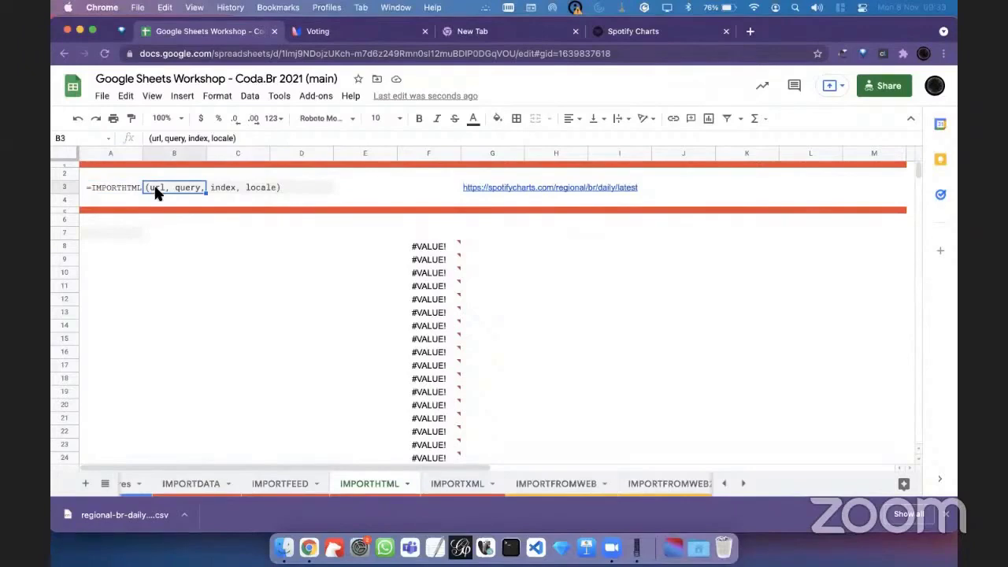
click(176, 140)
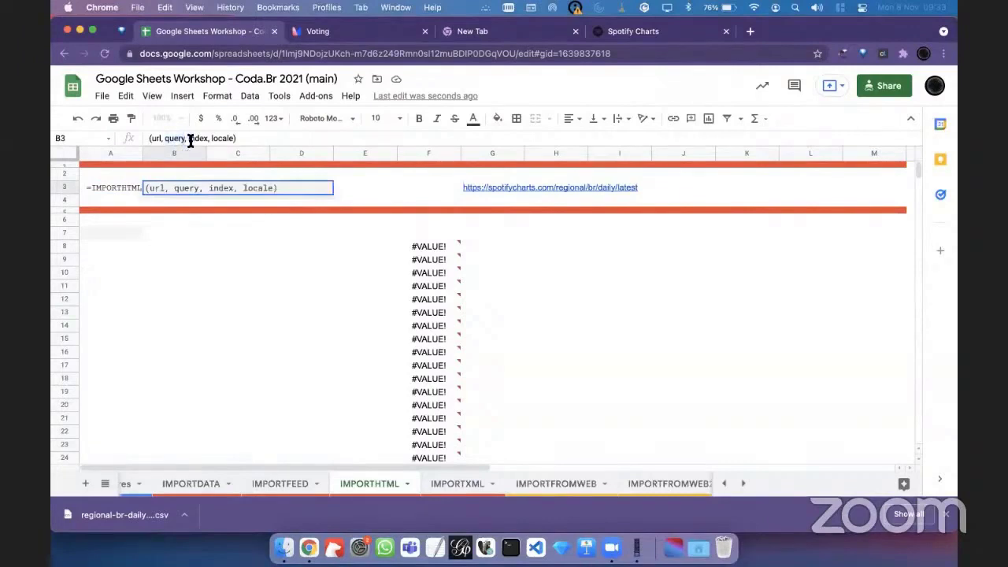
click(202, 313)
- Enter the query options 'table' in B6 and 'list' in B7
click(191, 232)
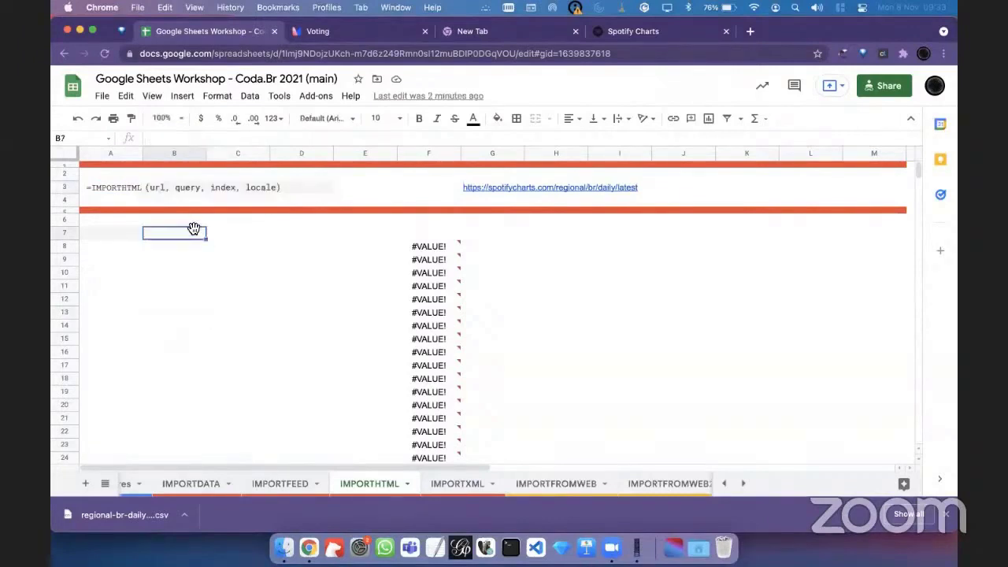
click(193, 219)
text(table)
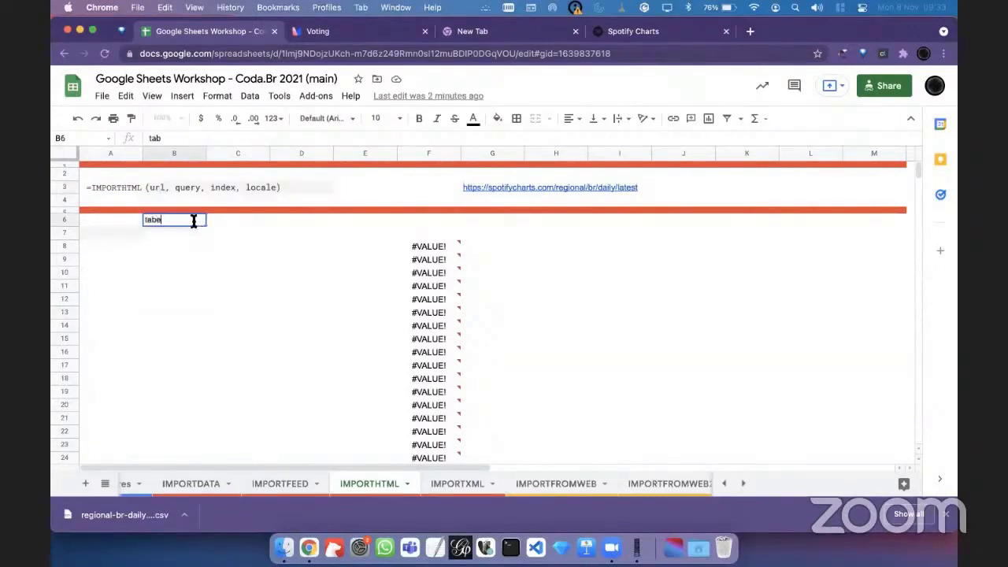
key(Return)
text(list)
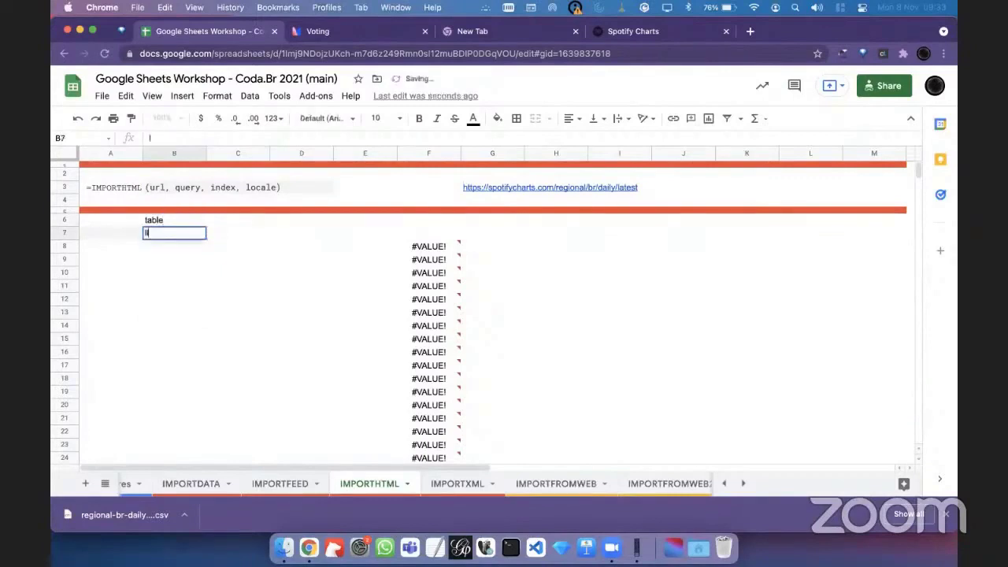
key(Return)
click(168, 222)
- Clear the 'table' and 'list' notes from B6:B7
click(168, 243)
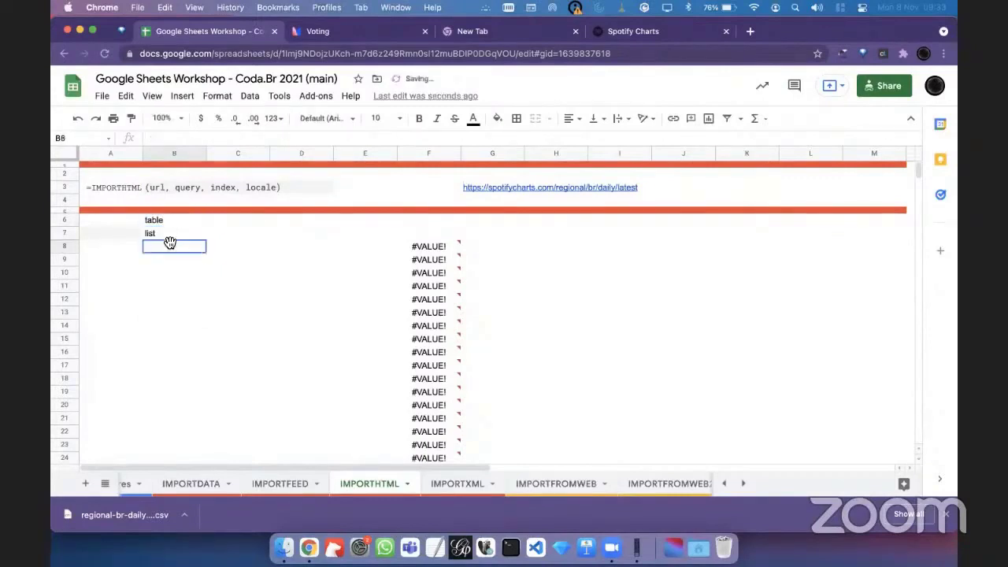
drag(166, 219, 170, 234)
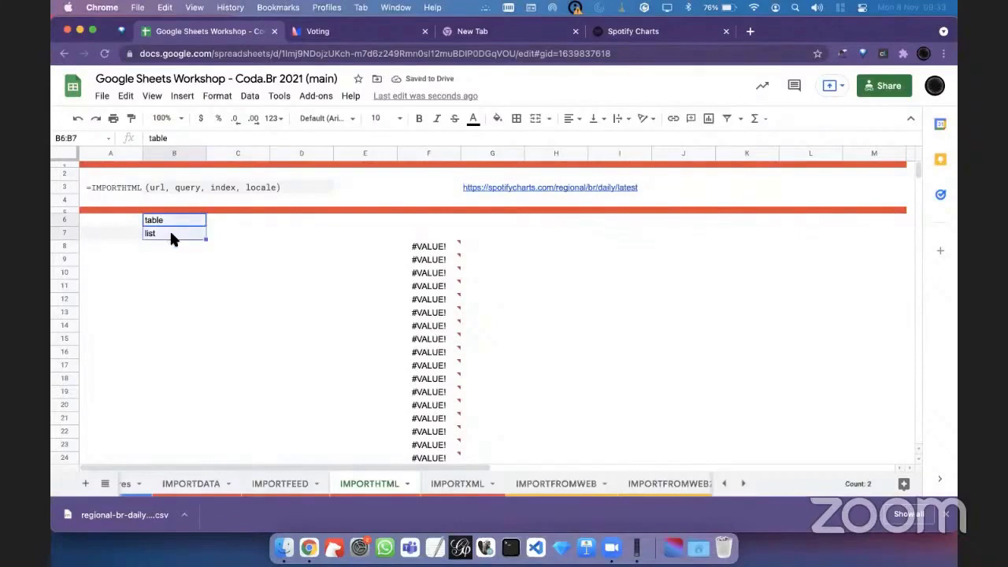
key(Delete)
- Start an =IMPORTHTML formula in A7, then cancel the unfinished entry
click(134, 235)
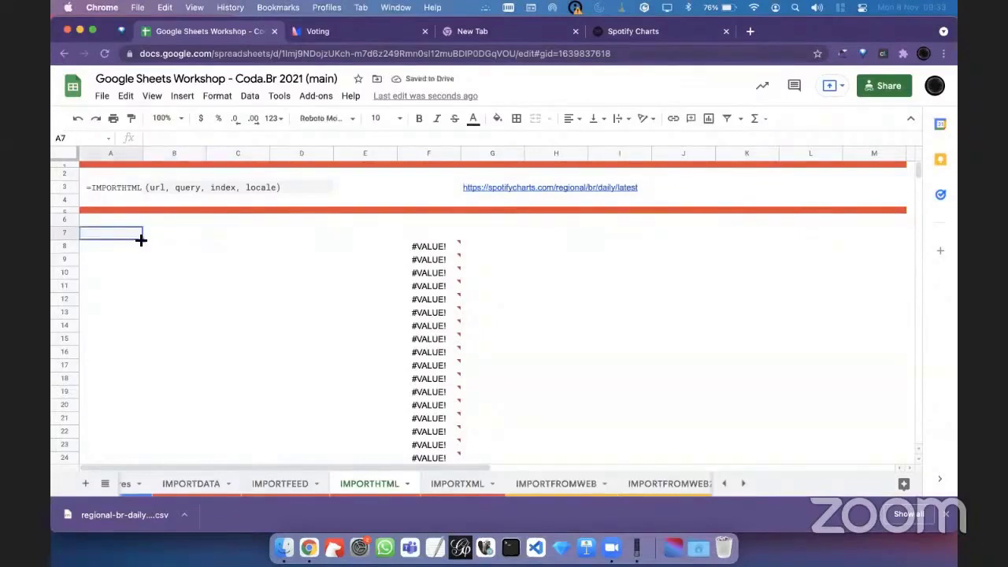
text(=im)
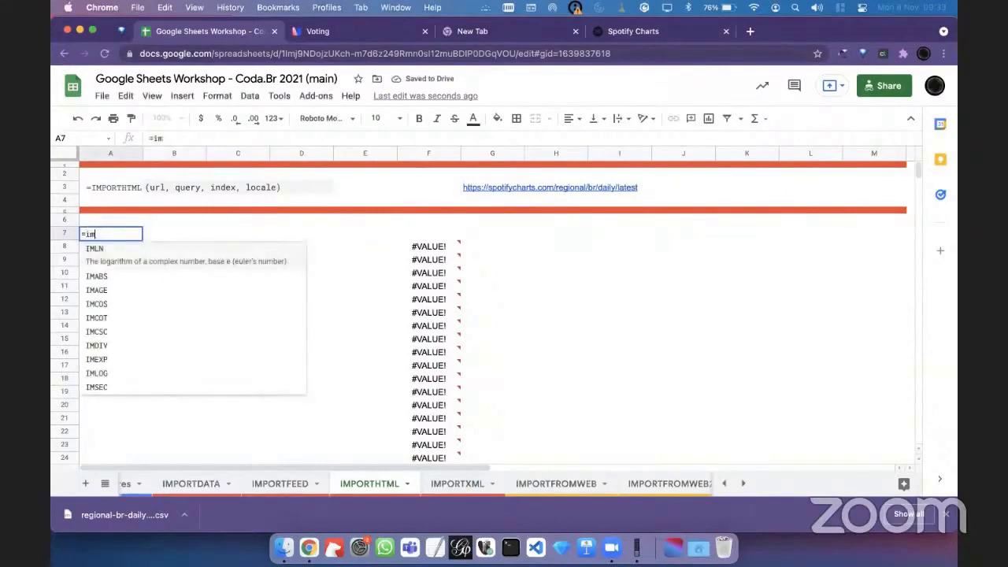
key(BackSpace)
key(BackSpace)
key(BackSpace)
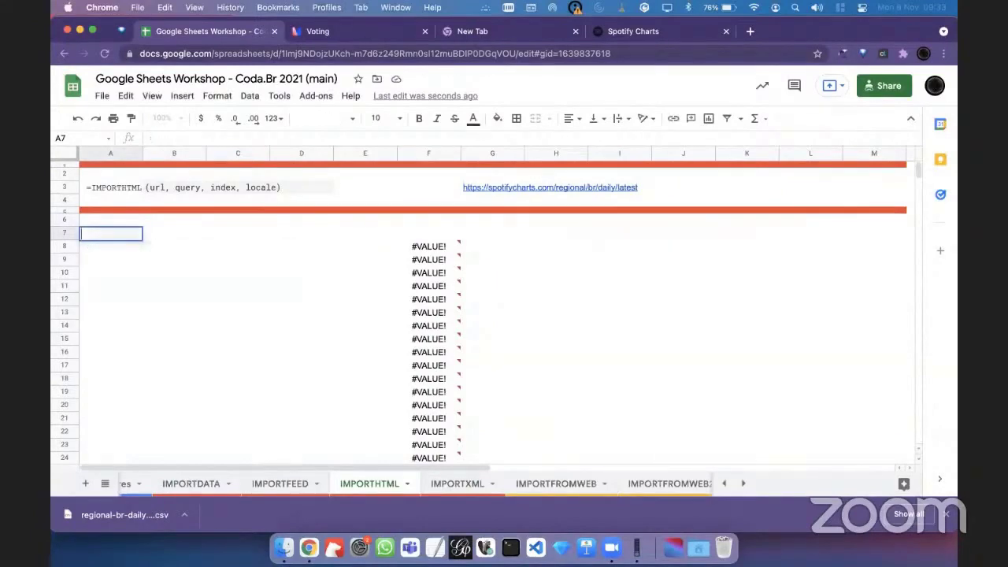
key(super+Tab)
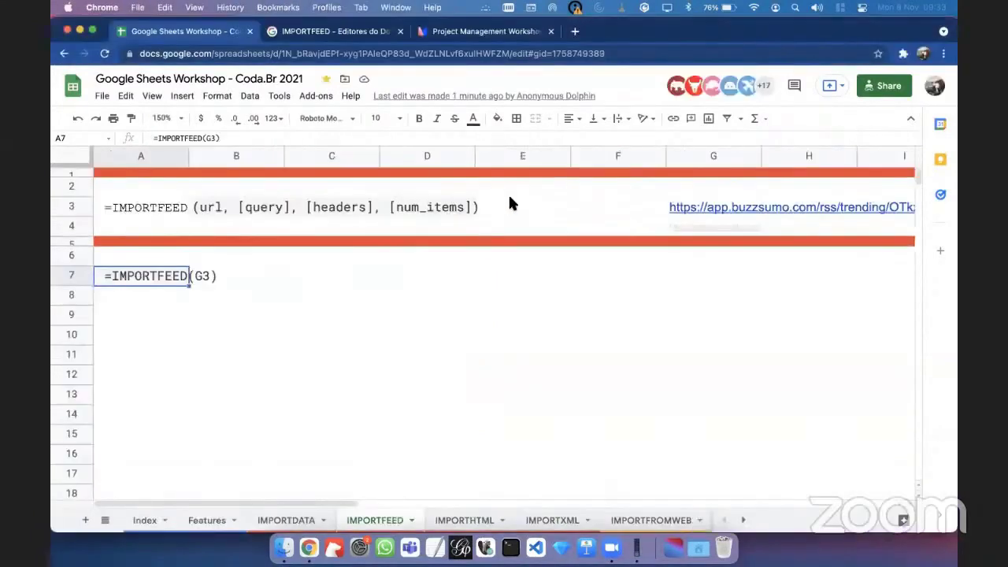
text(=im)
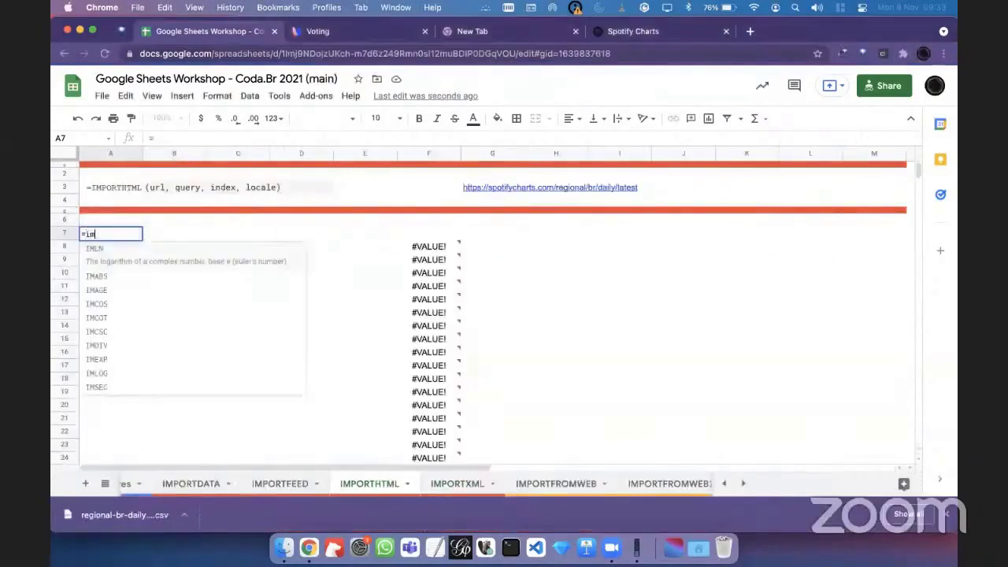
text(po)
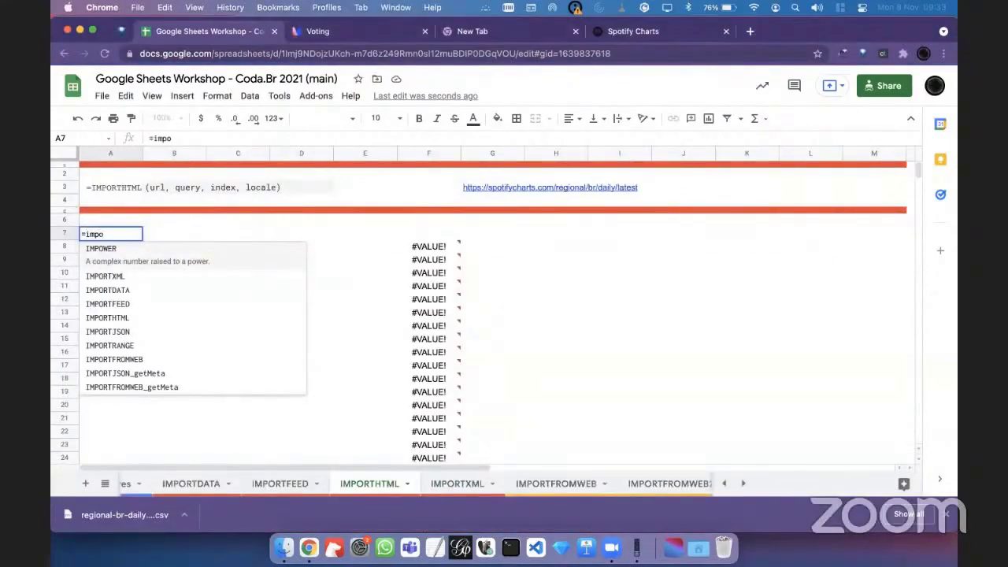
text(rth)
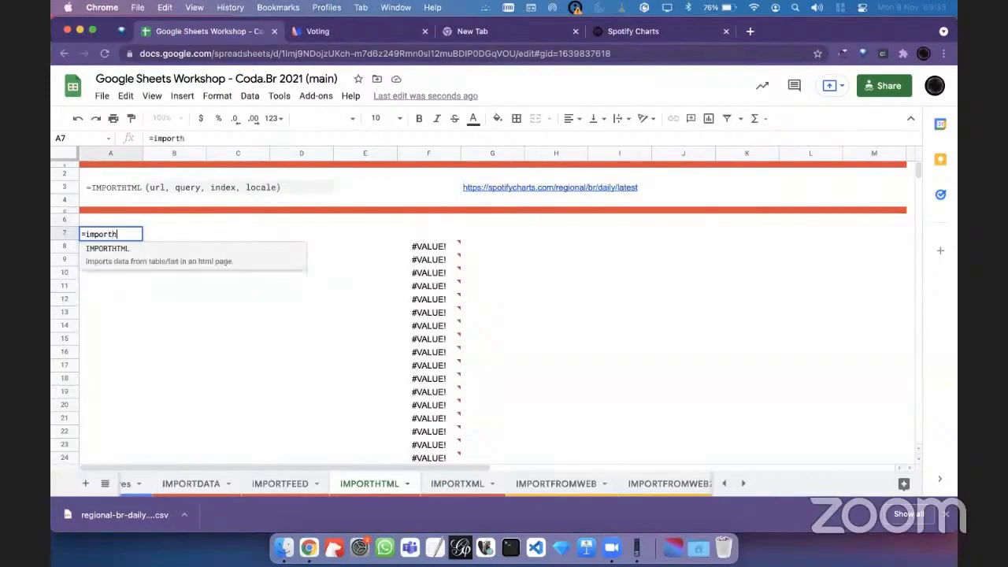
key(Tab)
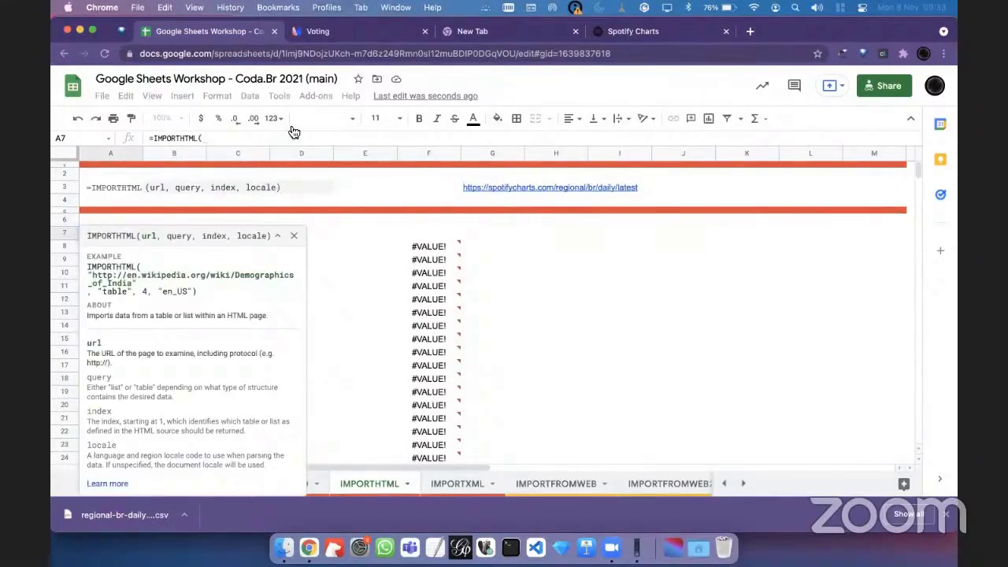
key(Escape)
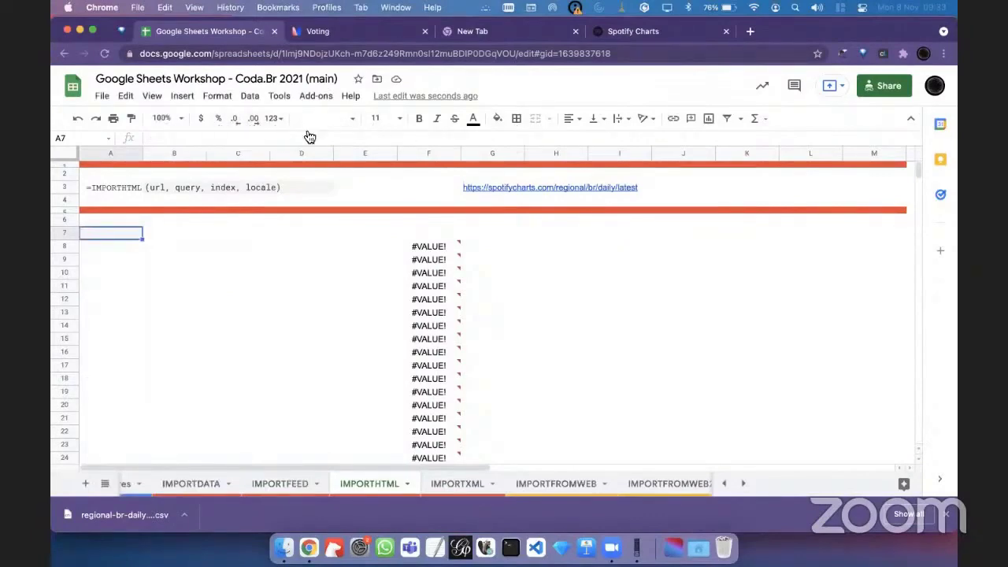
- Zoom to 150% and enter =IMPORTHTML(G3,"table") in A7 to load the Brazil chart
click(180, 120)
click(173, 240)
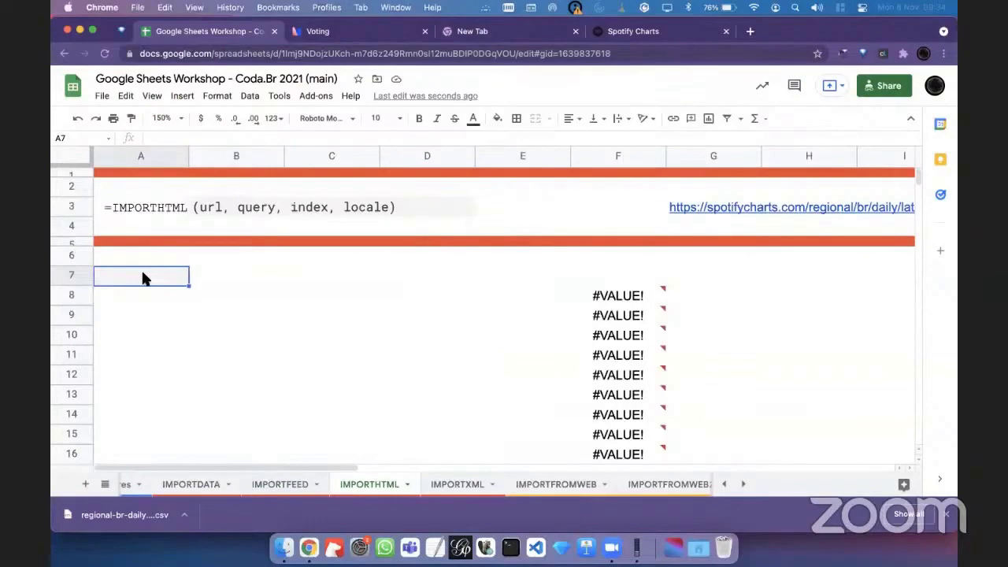
text(=import)
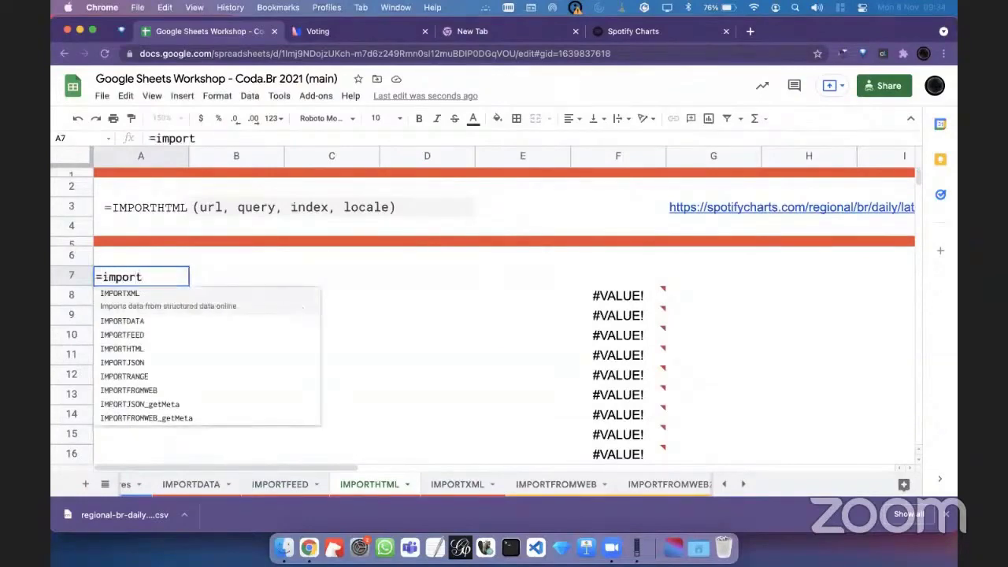
text(ht)
key(Tab)
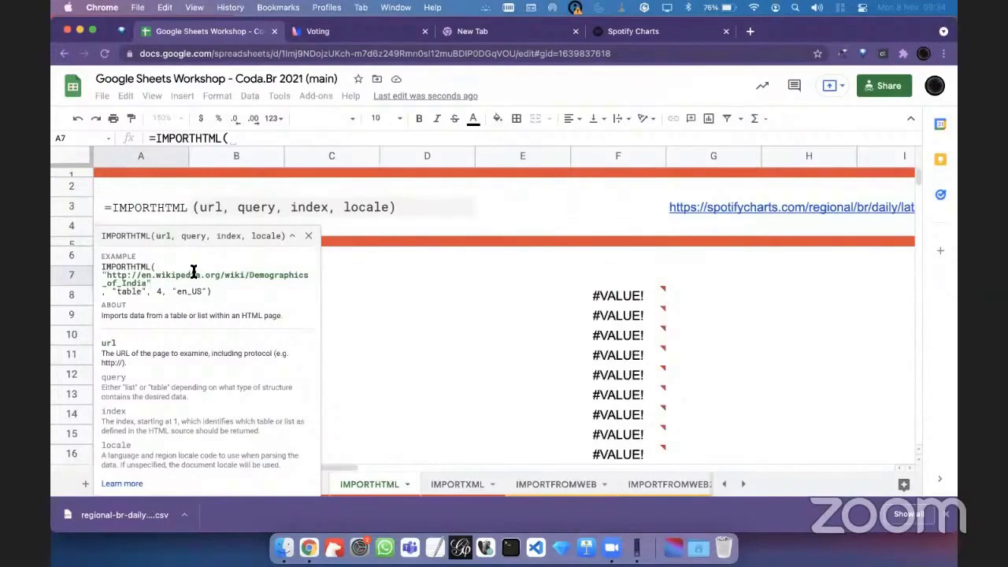
click(679, 208)
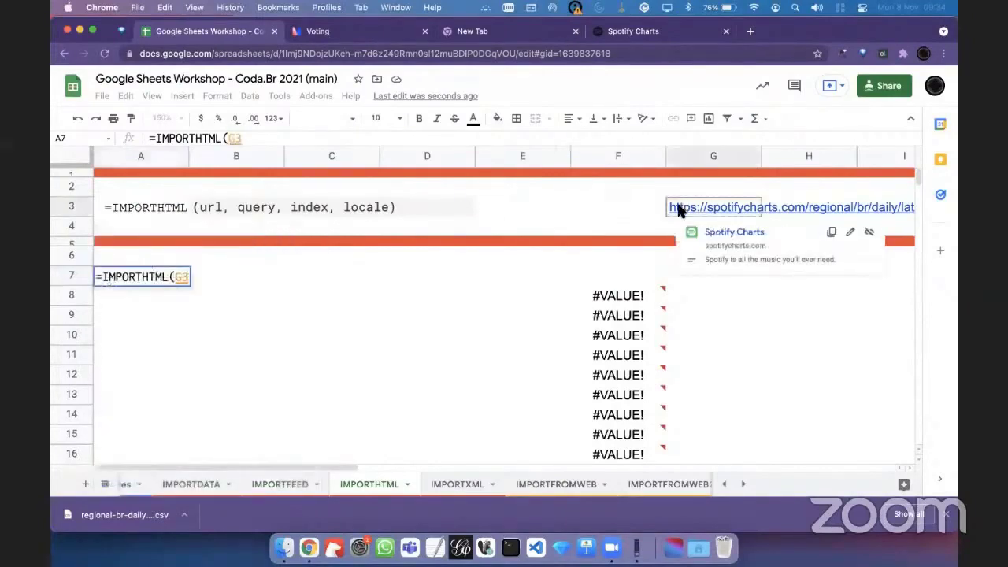
text(, )
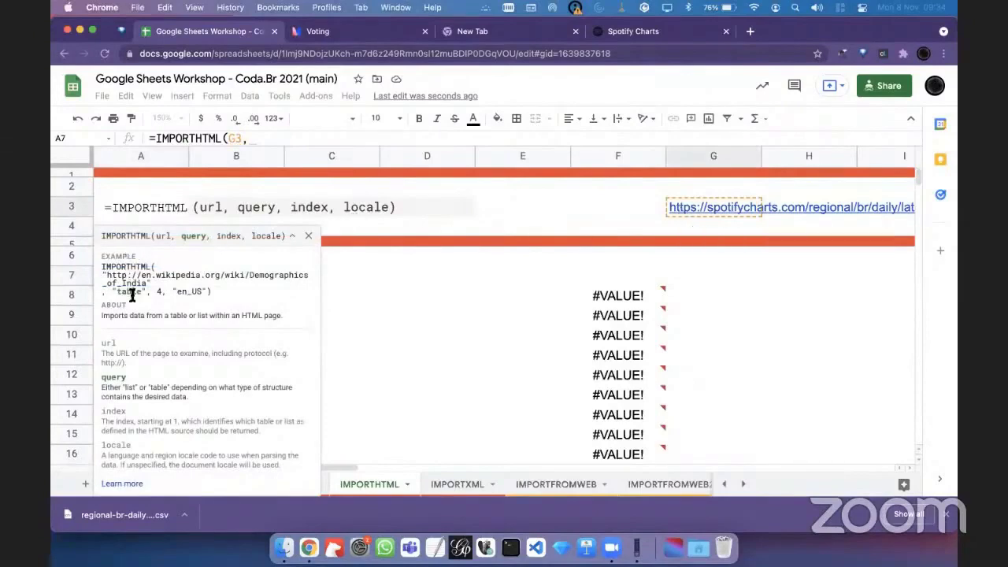
text("tab)
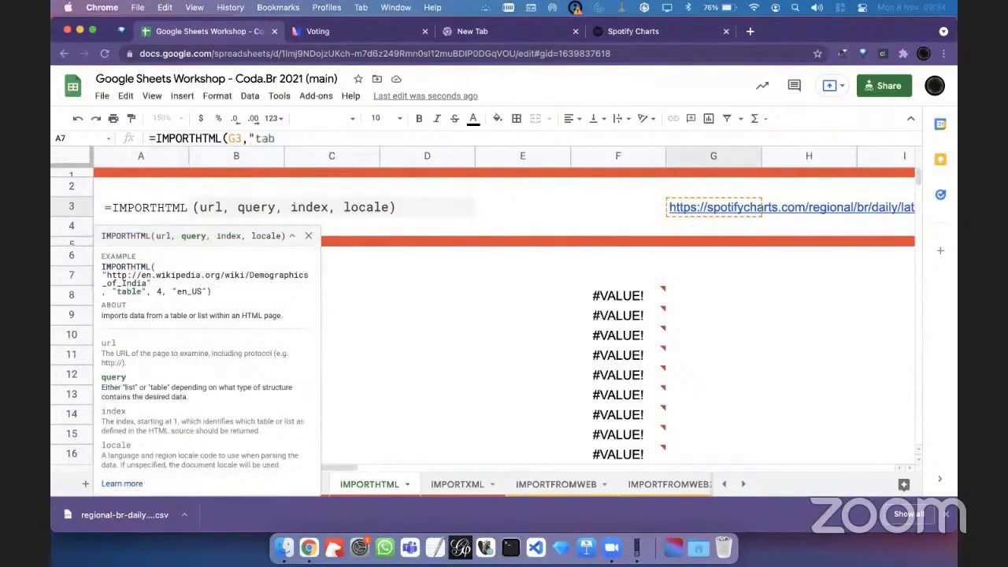
text(e)
key(BackSpace)
text(le")
text())
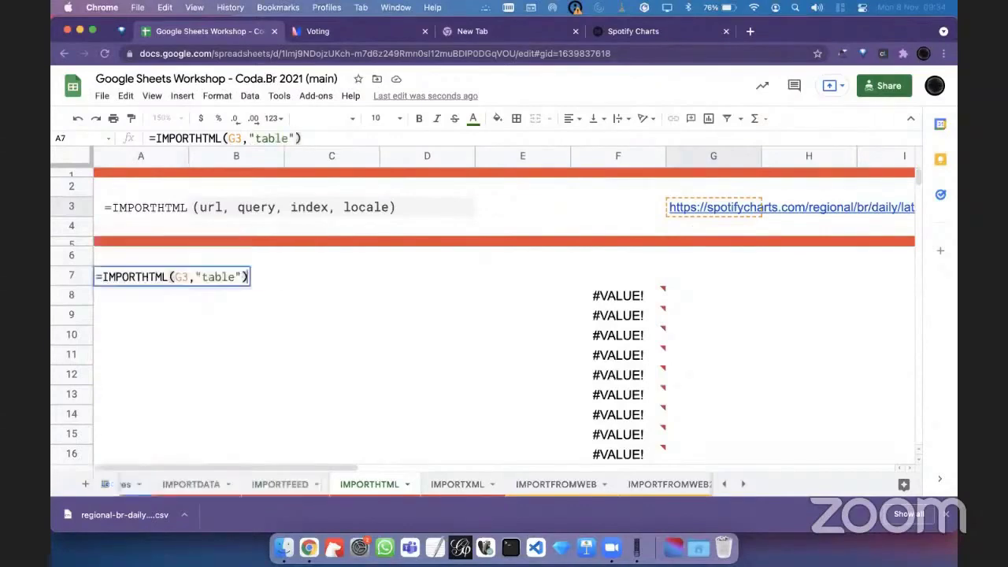
key(Return)
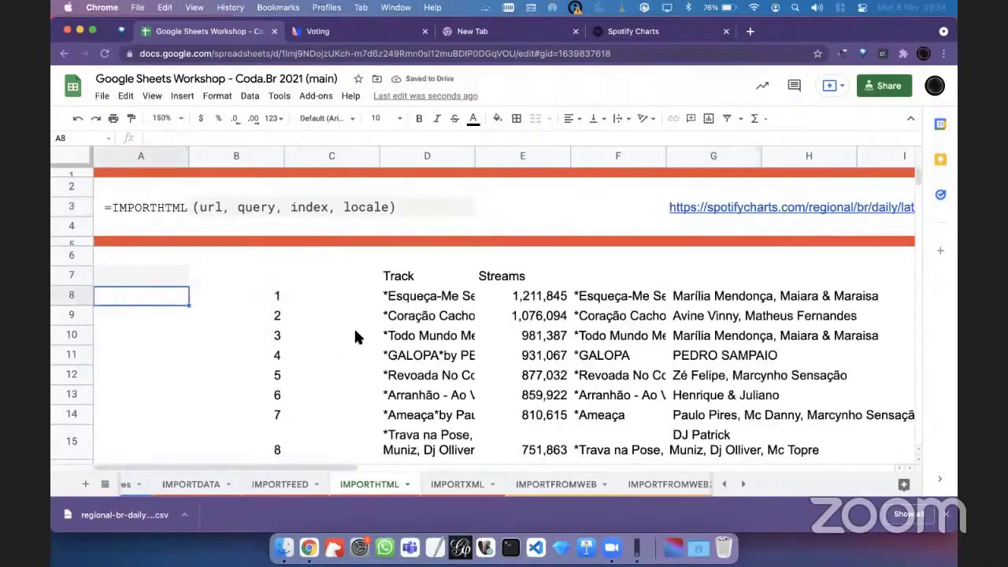
scroll(354, 330, right, 2)
click(315, 298)
click(187, 277)
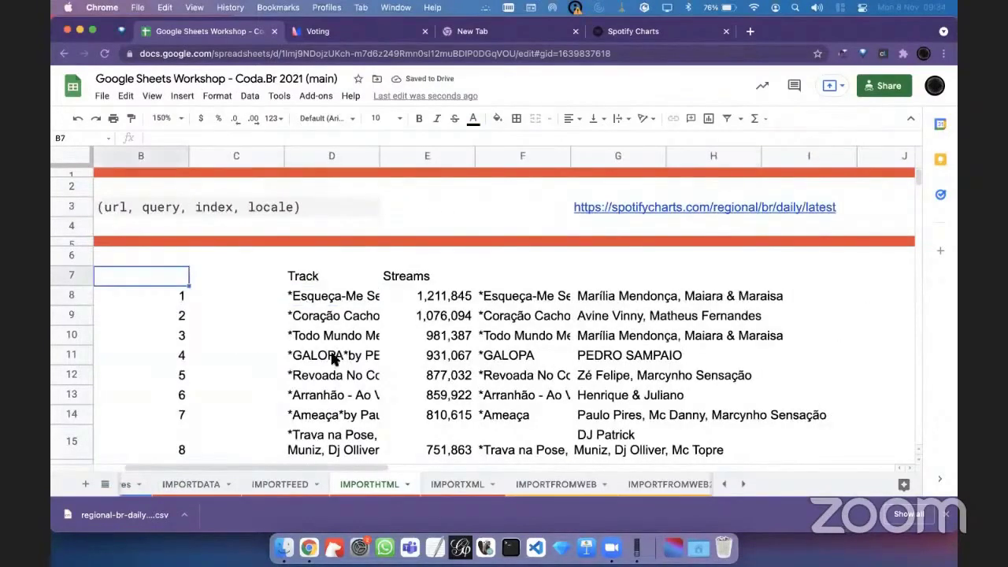
click(630, 31)
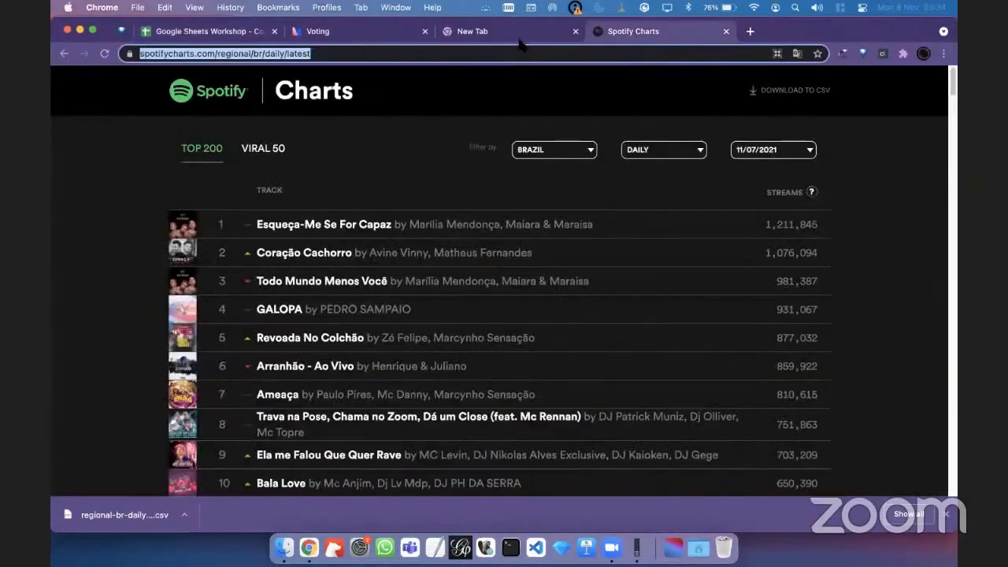
click(189, 33)
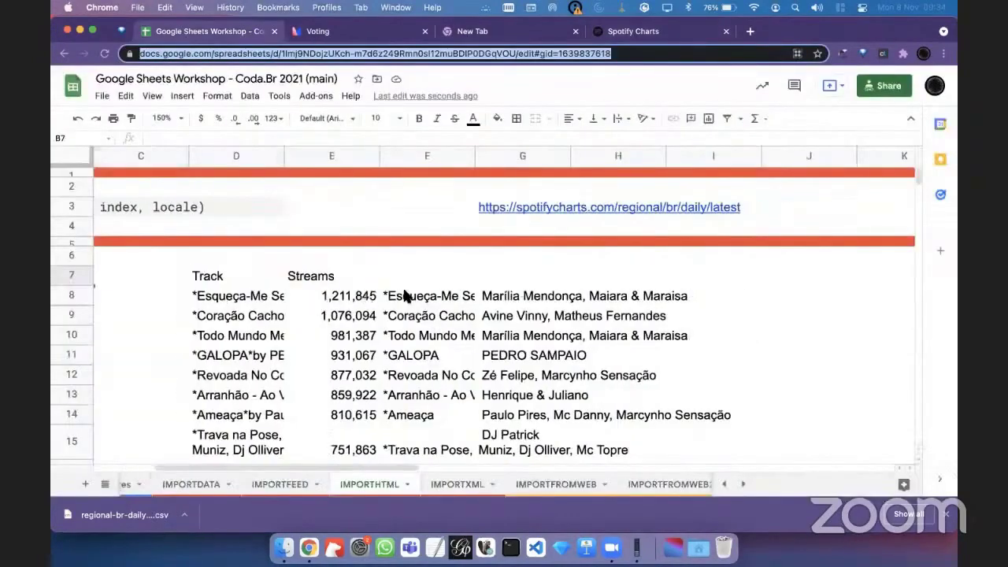
click(418, 298)
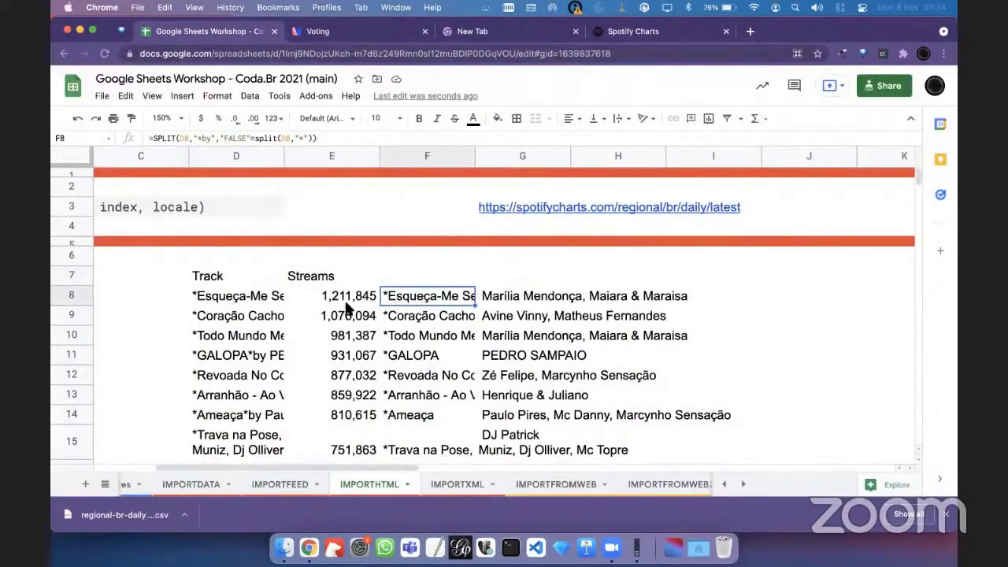
click(314, 304)
click(264, 303)
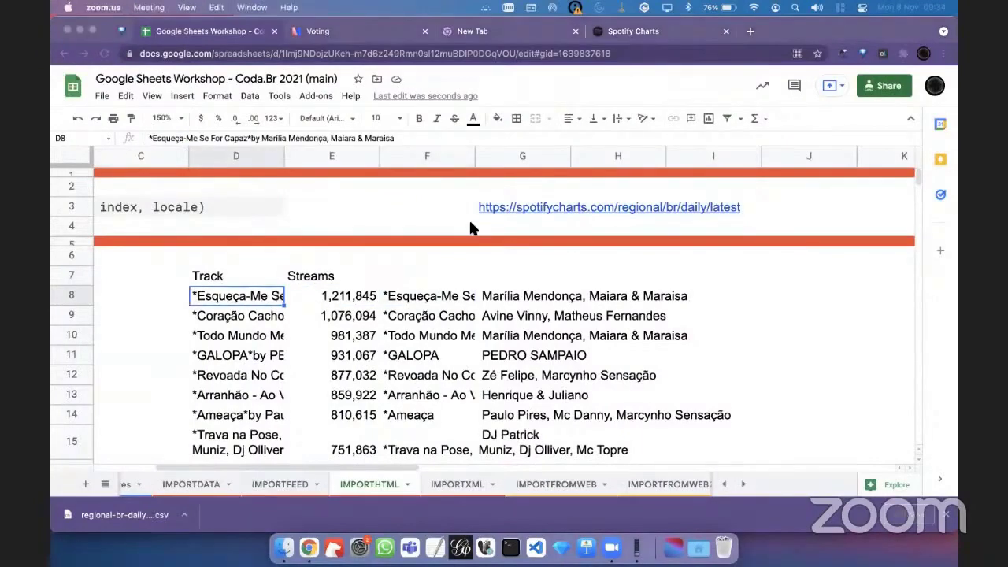
click(455, 330)
click(252, 333)
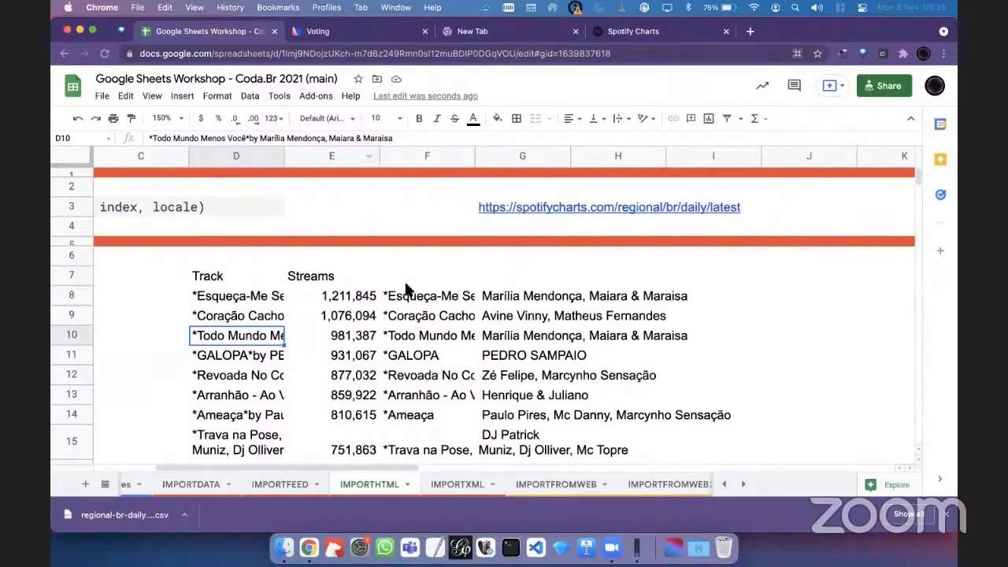
click(414, 316)
click(470, 297)
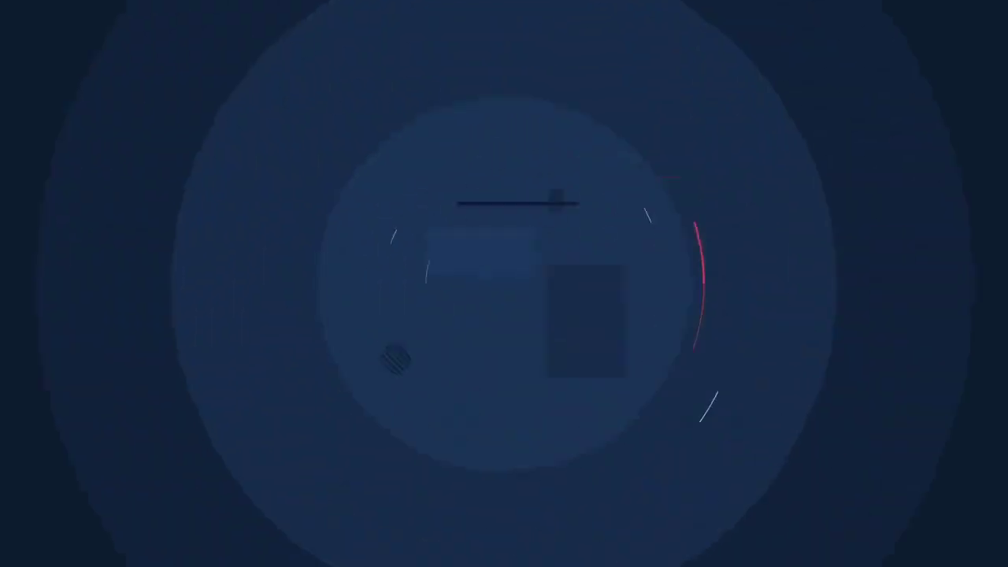